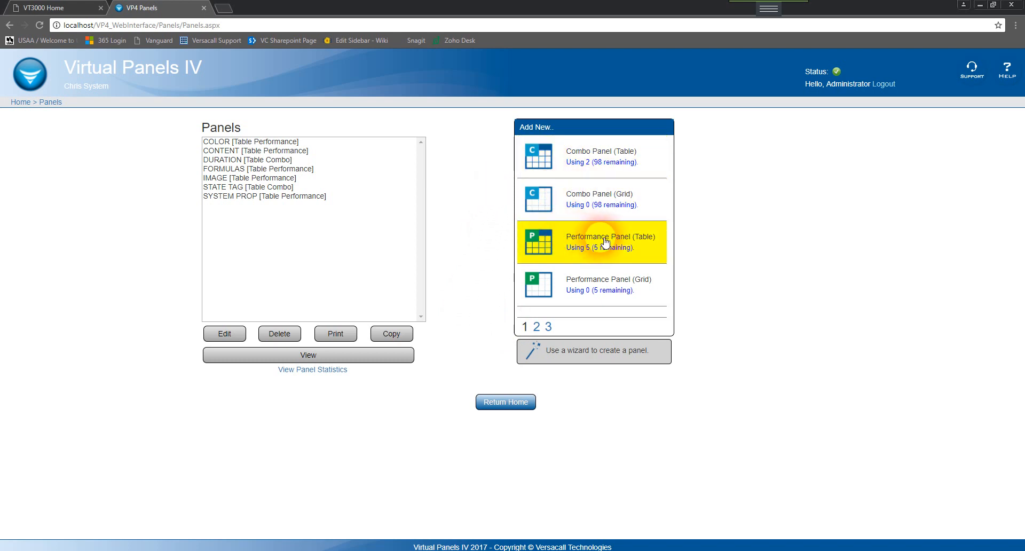
# Open the IMAGE performance panel for editing and show its tags.
pyautogui.click(263, 179)
pyautogui.click(225, 334)
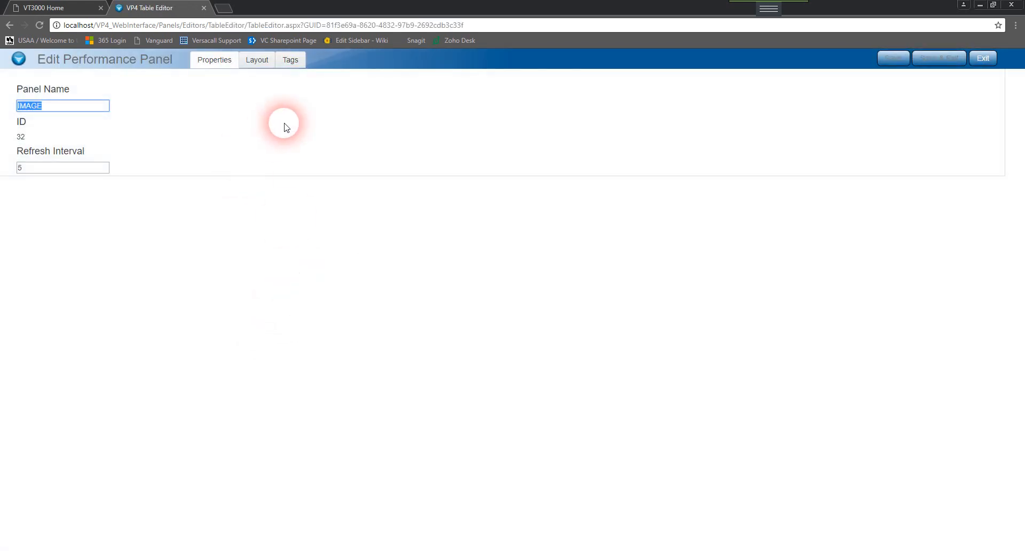
pyautogui.click(290, 60)
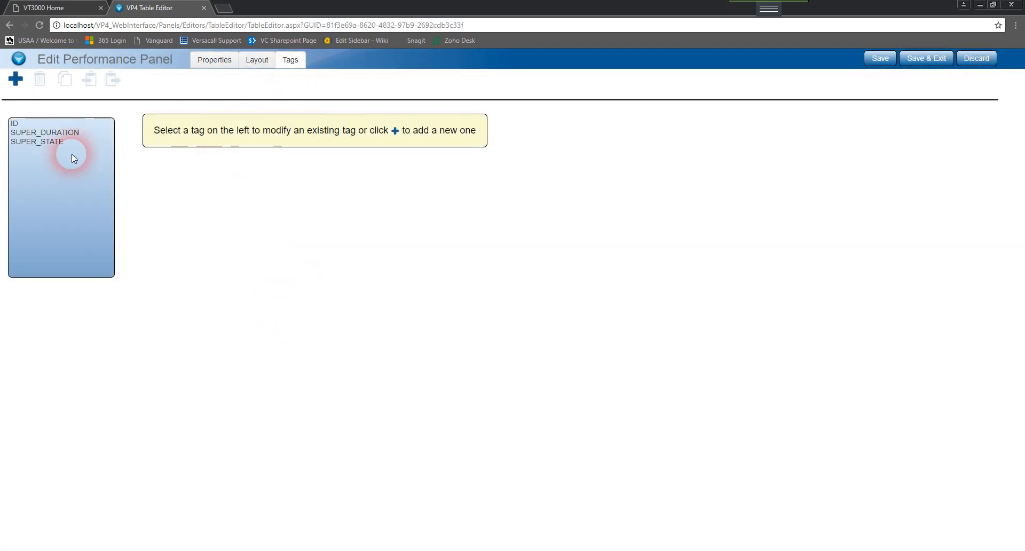
# Review the functionality, data source and result settings of the ID, SUPER_DURATION and SUPER_STATE tags.
pyautogui.click(14, 124)
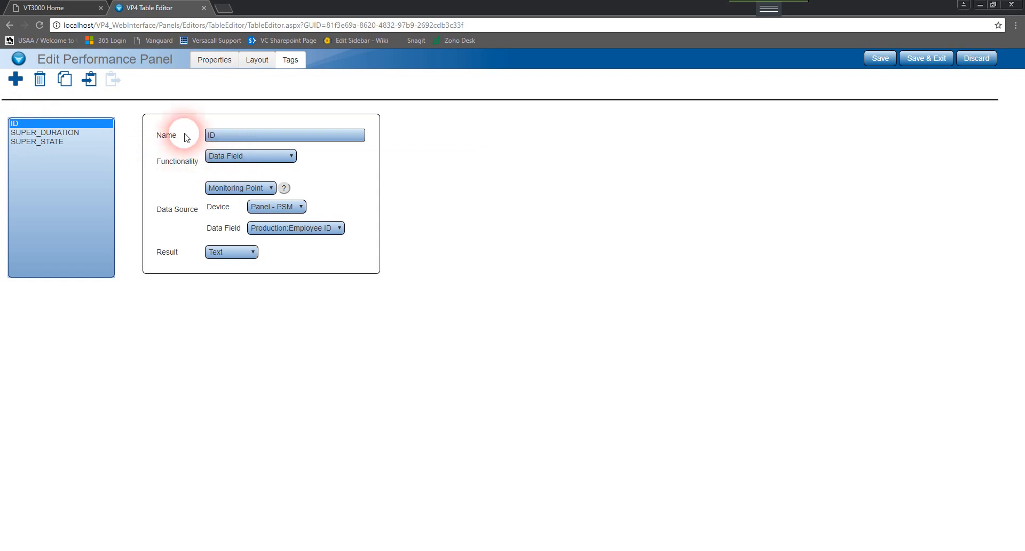
pyautogui.click(56, 133)
pyautogui.click(56, 141)
pyautogui.click(56, 133)
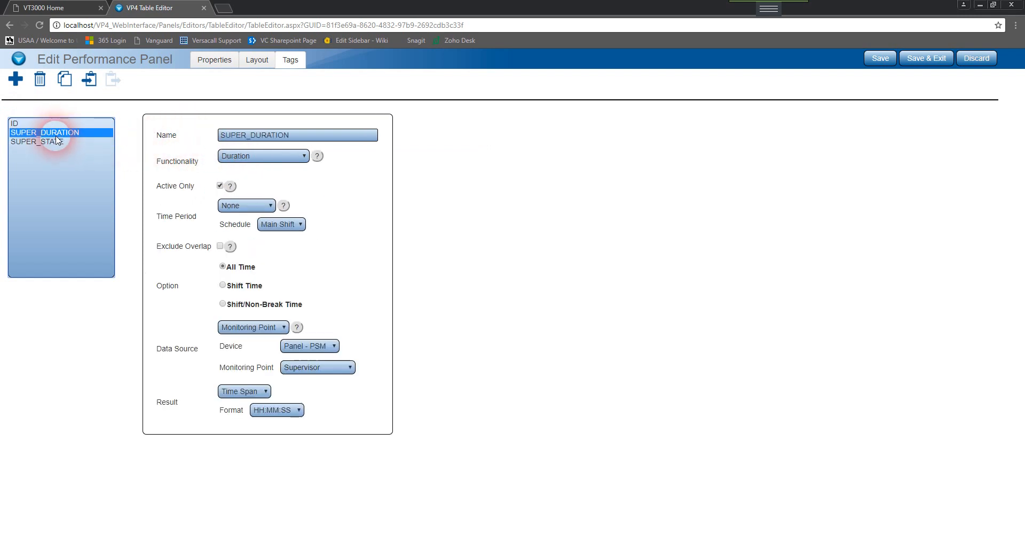
pyautogui.click(57, 142)
pyautogui.click(56, 133)
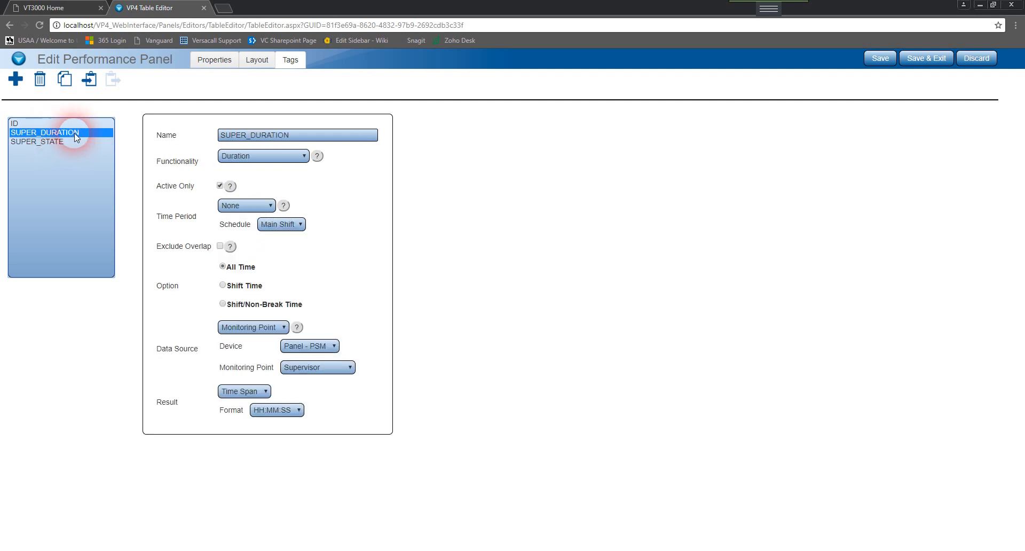
pyautogui.click(52, 140)
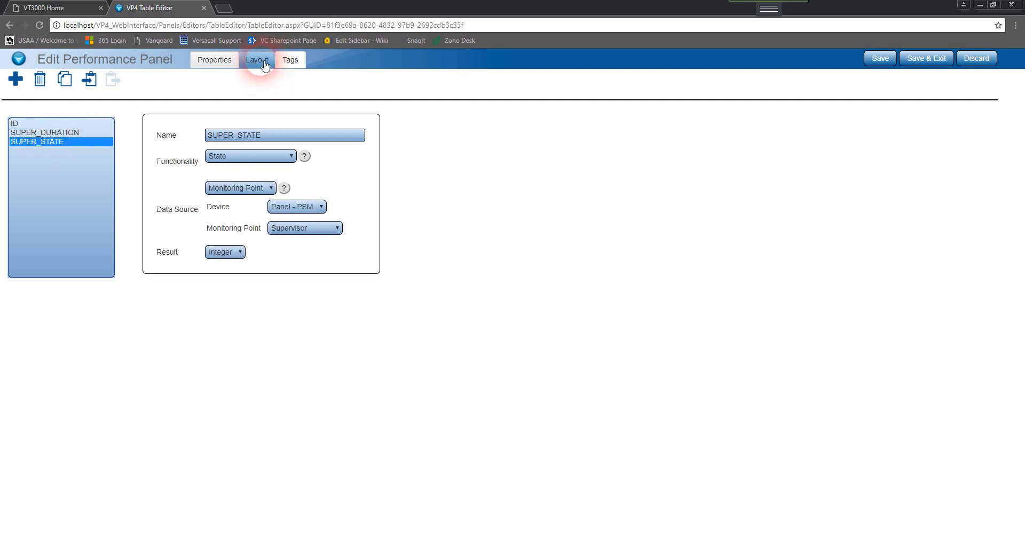
# In the layout, start a content condition on the empty cell below Supervisor that tests SUPER_STATE = 1.
pyautogui.click(265, 65)
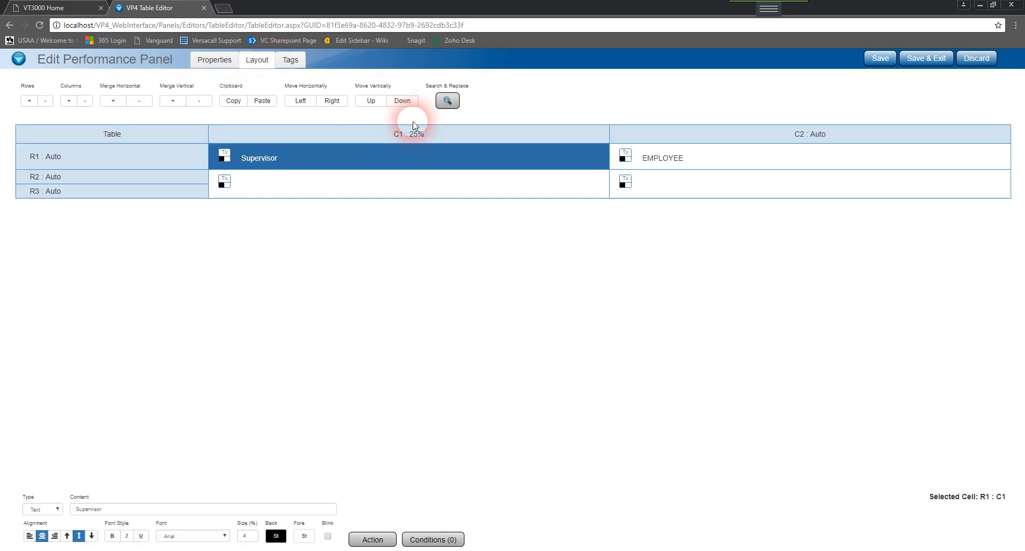
pyautogui.click(323, 184)
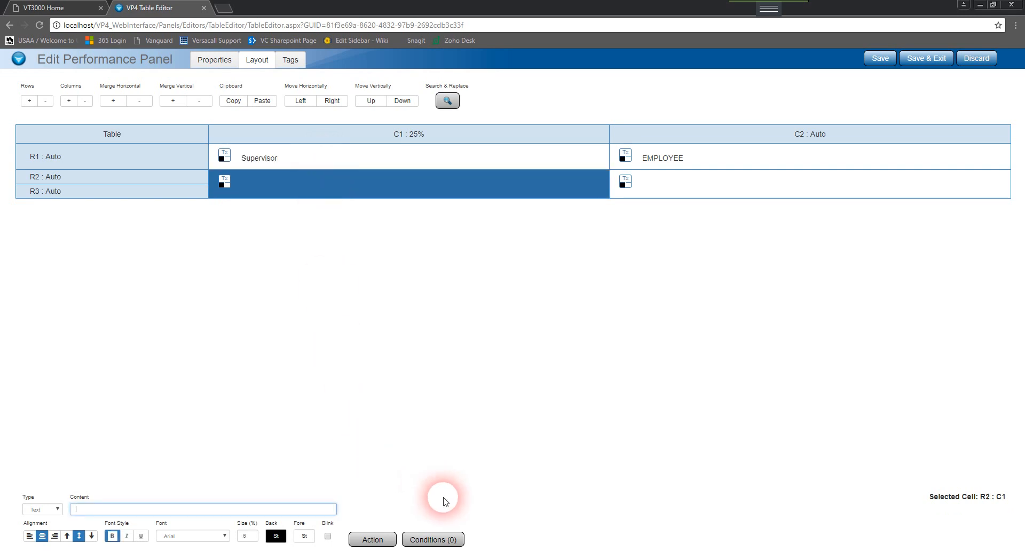
pyautogui.click(457, 541)
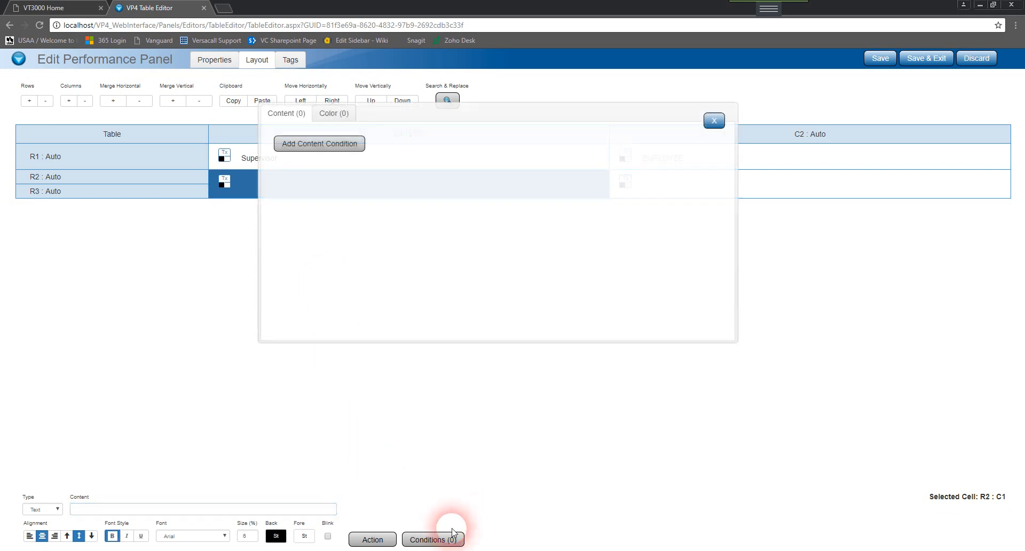
pyautogui.click(318, 145)
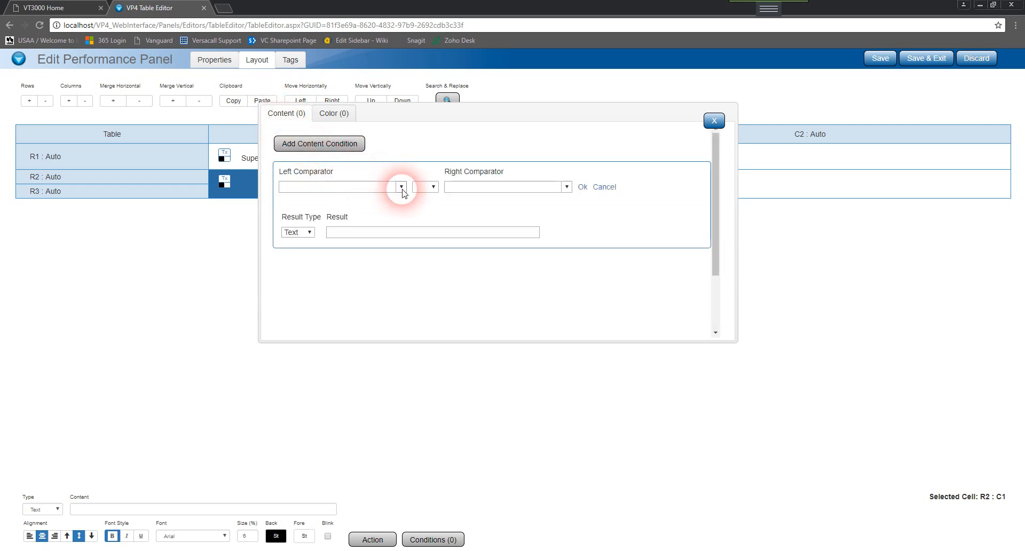
pyautogui.click(400, 188)
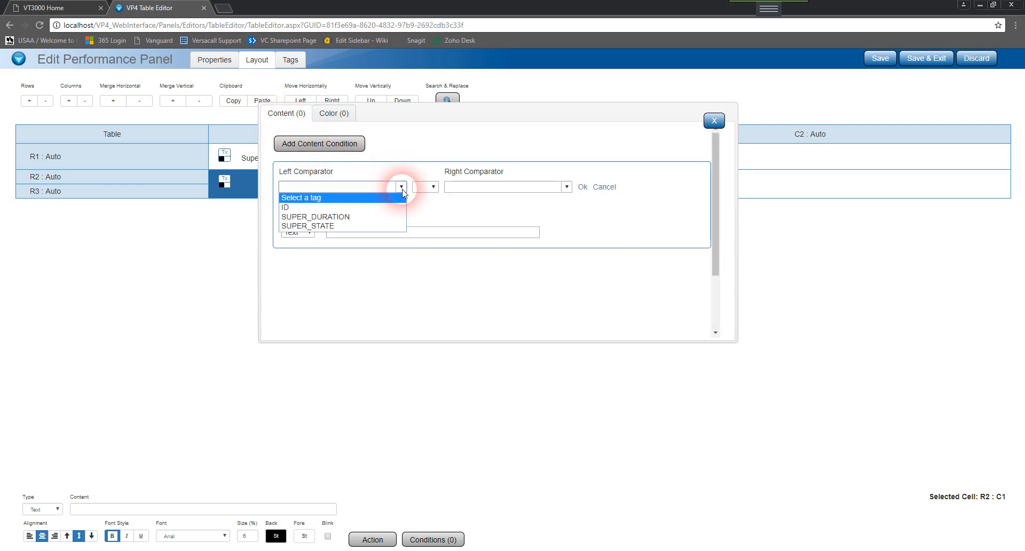
pyautogui.click(347, 225)
pyautogui.click(432, 187)
pyautogui.click(432, 198)
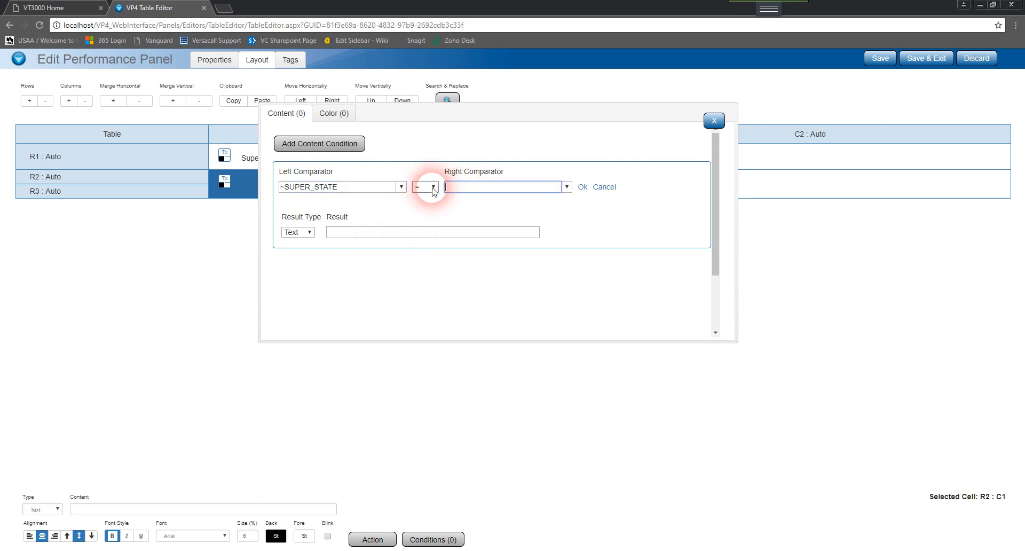
# Make the image Alarm_Red the result of the SUPER_STATE = 1 condition and accept it.
pyautogui.click(302, 238)
pyautogui.click(300, 260)
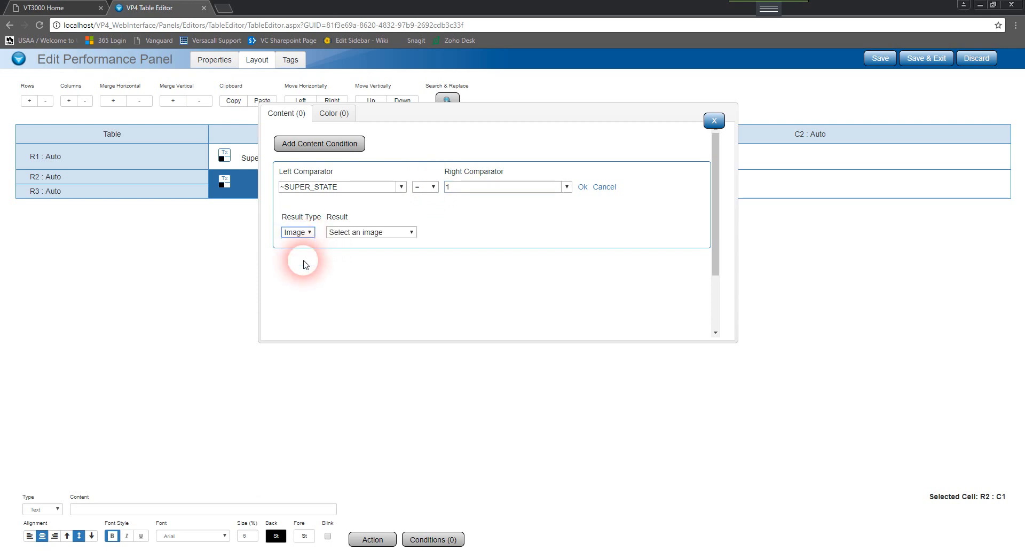
pyautogui.click(368, 233)
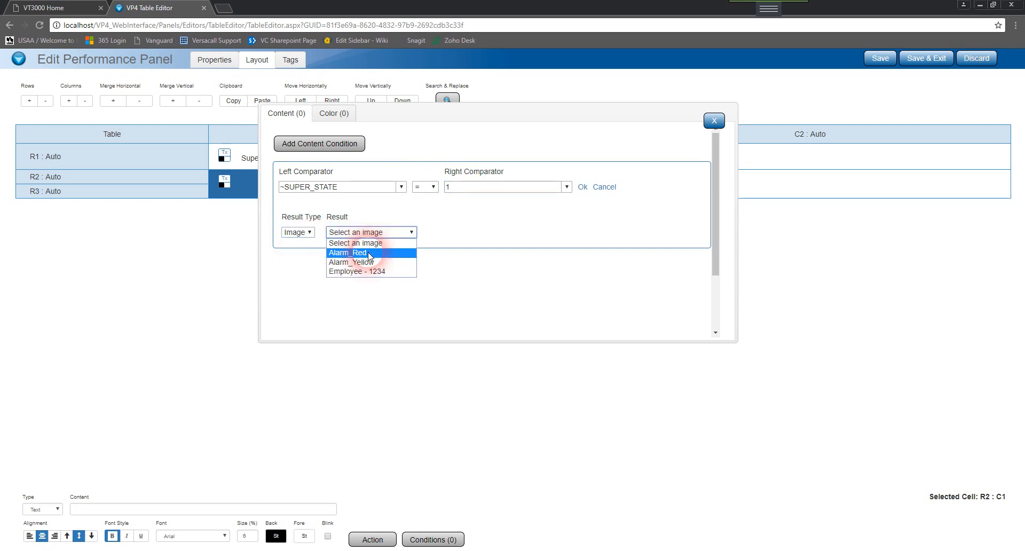
pyautogui.click(368, 254)
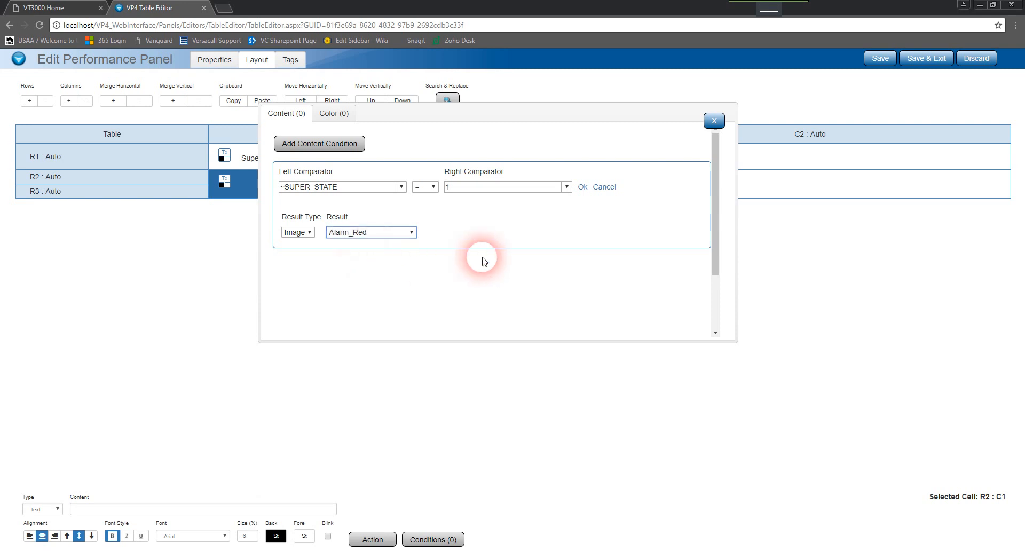
pyautogui.click(585, 187)
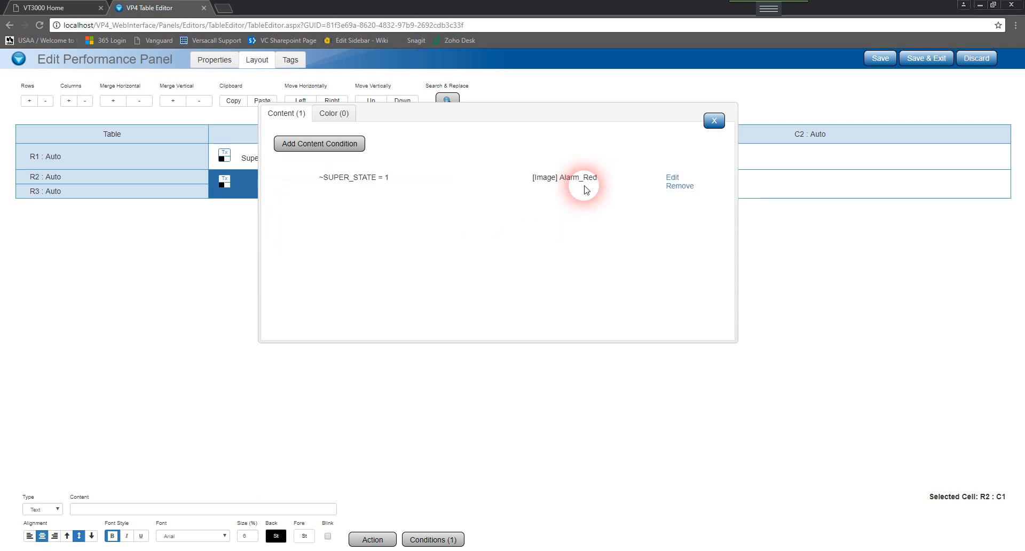
# Start a second content condition on the same cell that tests SUPER_STATE = 2.
pyautogui.click(330, 143)
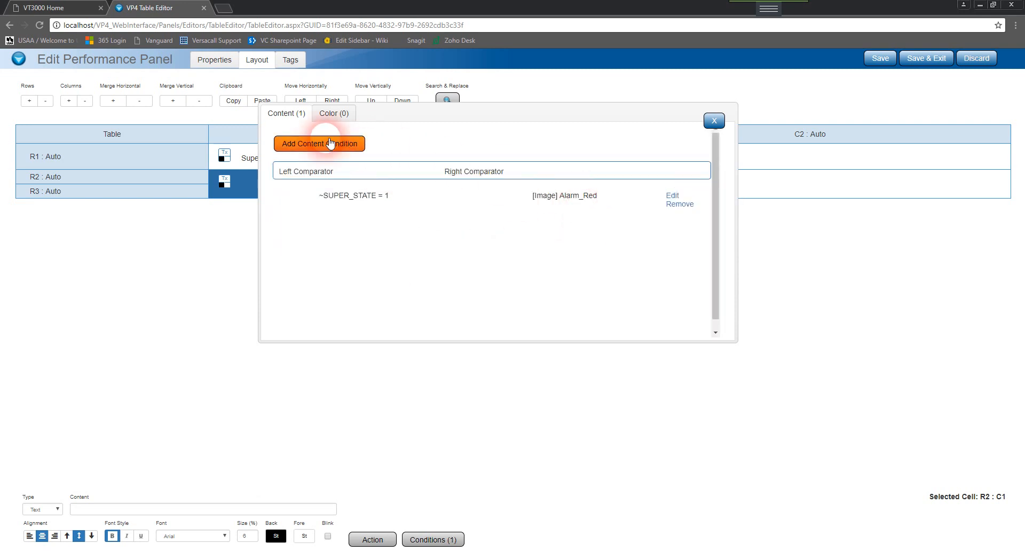
pyautogui.click(401, 186)
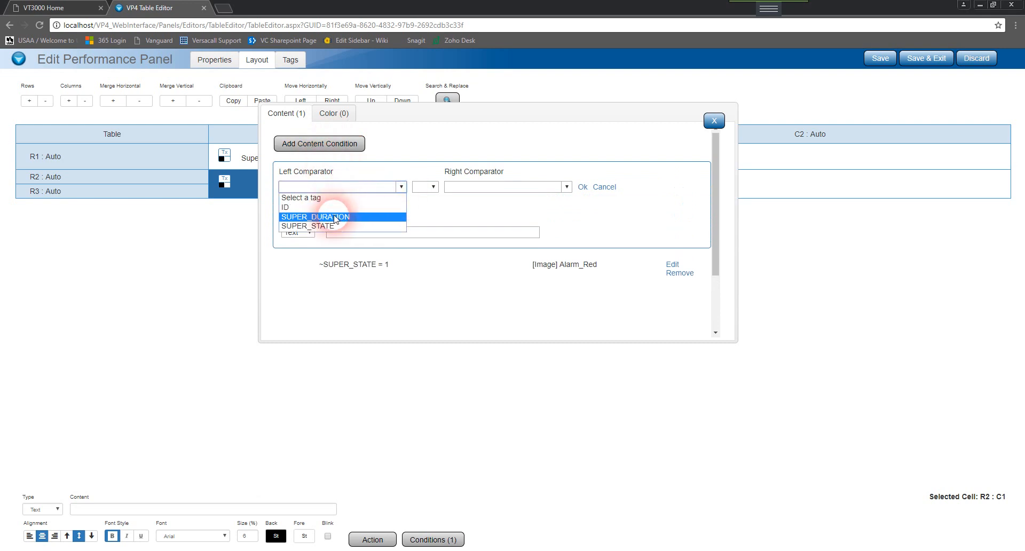
pyautogui.click(342, 226)
pyautogui.click(430, 187)
pyautogui.click(419, 197)
pyautogui.click(467, 191)
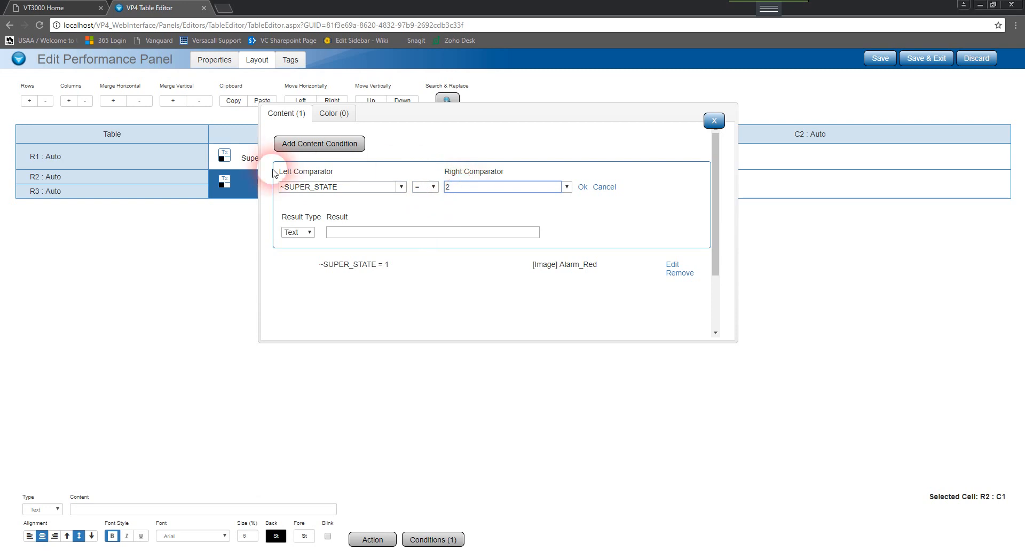
# Make the image Alarm_Yellow the result of the SUPER_STATE = 2 condition, accept it and close the cell's conditions.
pyautogui.click(297, 233)
pyautogui.click(302, 262)
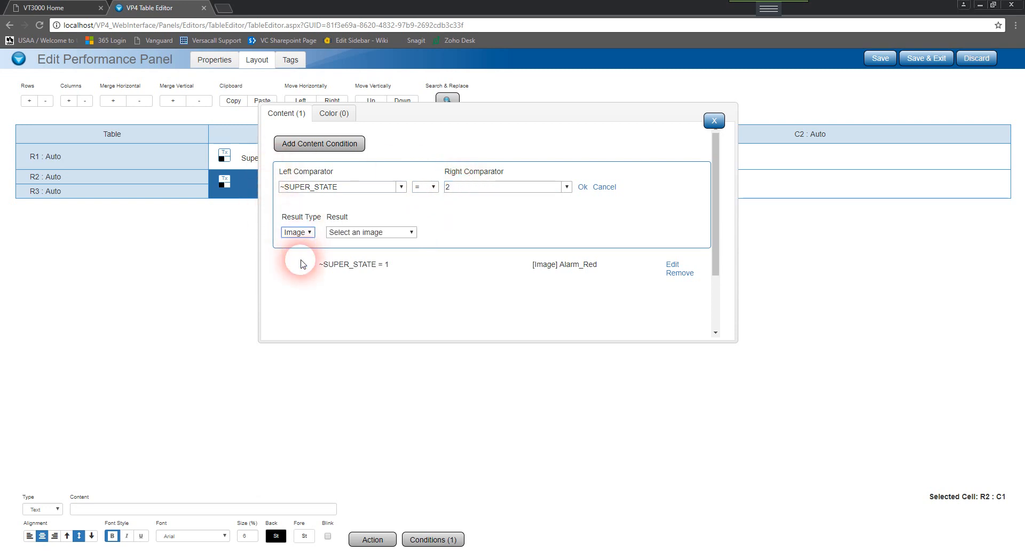
pyautogui.click(344, 233)
pyautogui.click(362, 262)
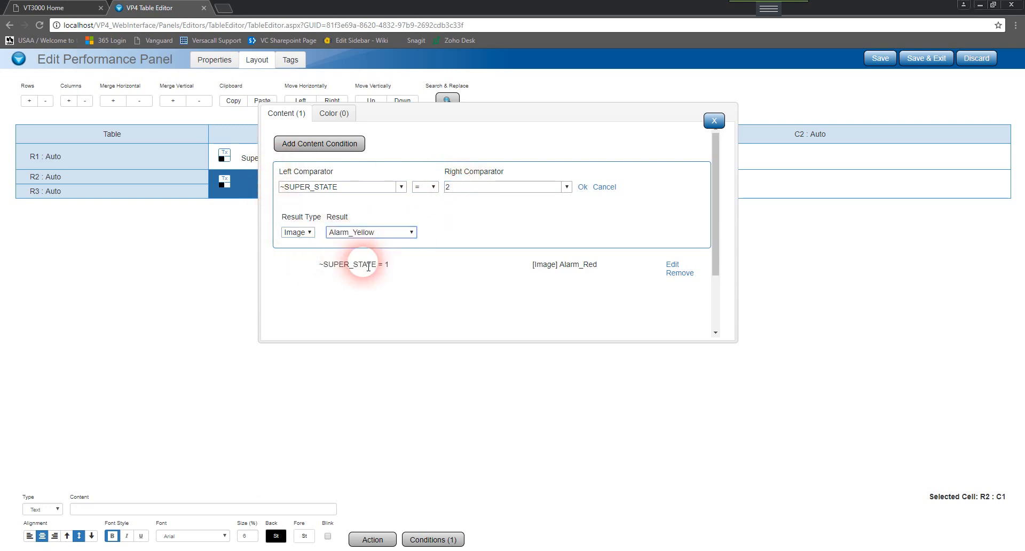
pyautogui.click(582, 187)
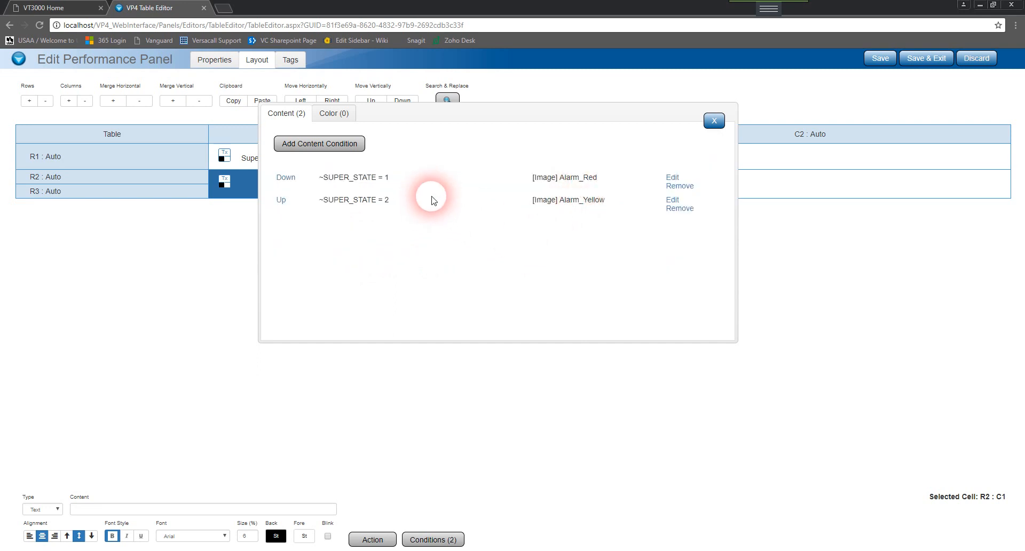
pyautogui.click(713, 120)
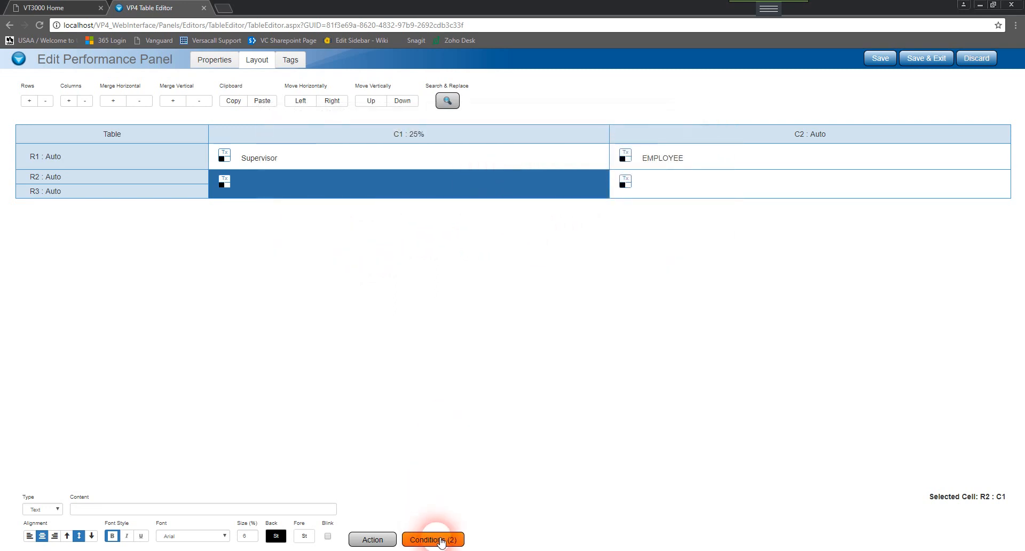
# Remove the existing SUPER_DURATION content condition from the empty cell below EMPLOYEE.
pyautogui.click(694, 186)
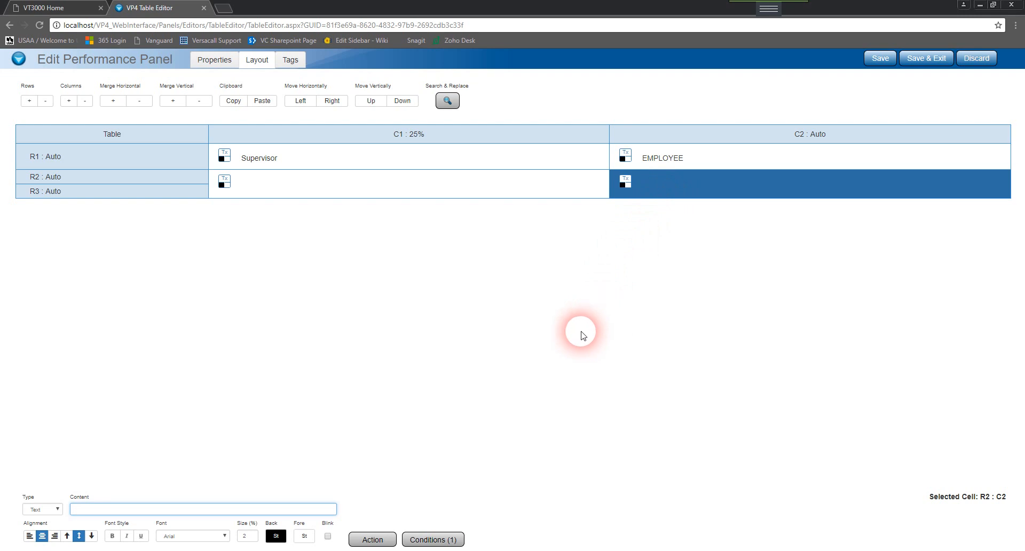
pyautogui.click(457, 541)
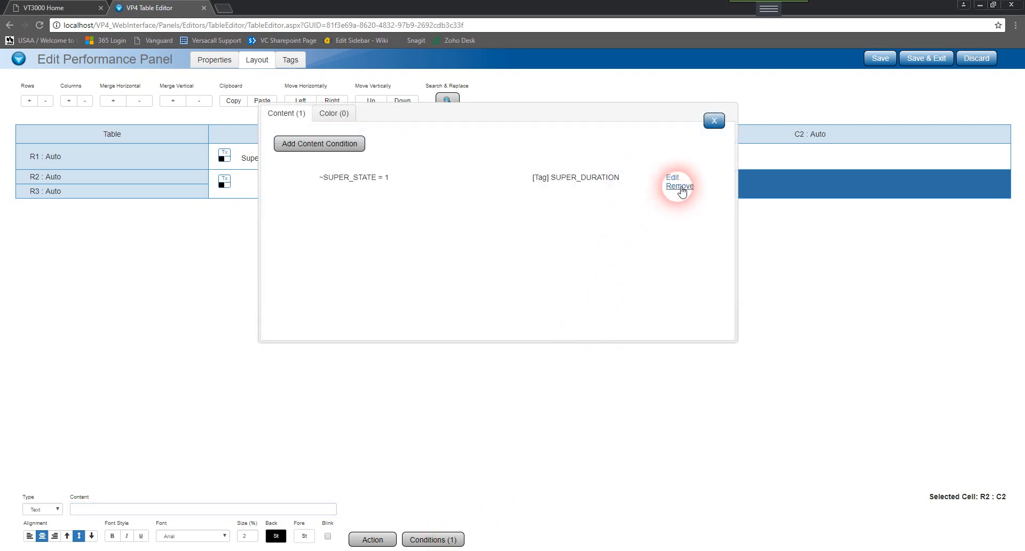
pyautogui.click(678, 187)
pyautogui.click(555, 82)
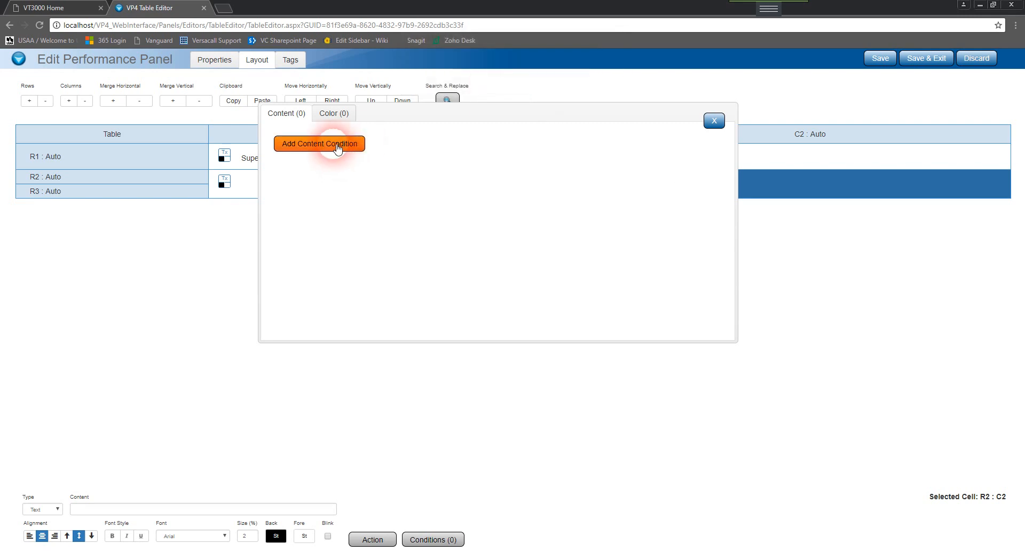
# Start a content condition on this cell that tests whether the ID tag equals the employee's ID number.
pyautogui.click(338, 148)
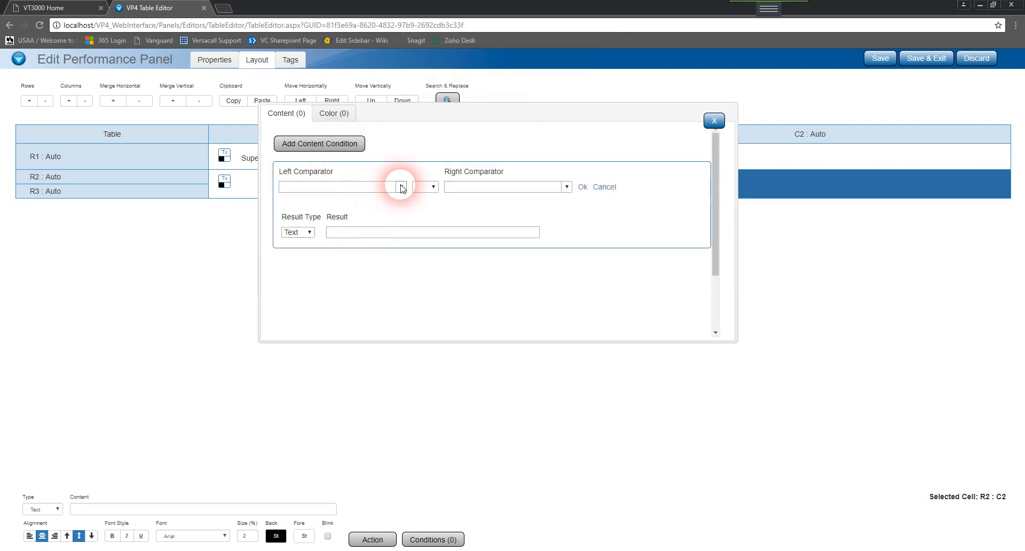
pyautogui.click(403, 187)
pyautogui.click(402, 198)
pyautogui.click(434, 186)
pyautogui.click(434, 198)
pyautogui.click(445, 188)
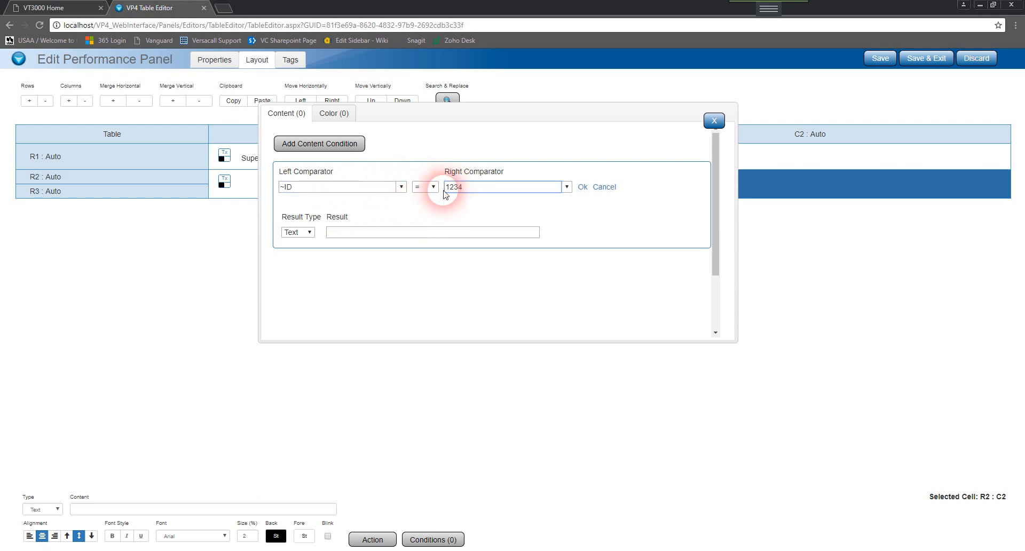
# Make the matching employee's image the result of the ID condition, accept it and close the cell's conditions.
pyautogui.click(308, 233)
pyautogui.click(306, 262)
pyautogui.click(368, 232)
pyautogui.click(374, 271)
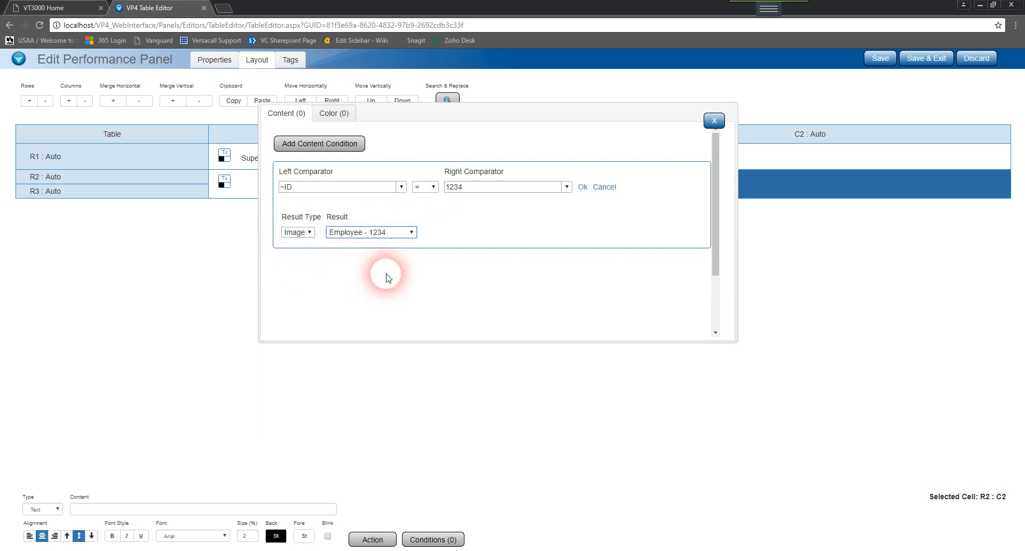
pyautogui.click(582, 188)
pyautogui.click(715, 121)
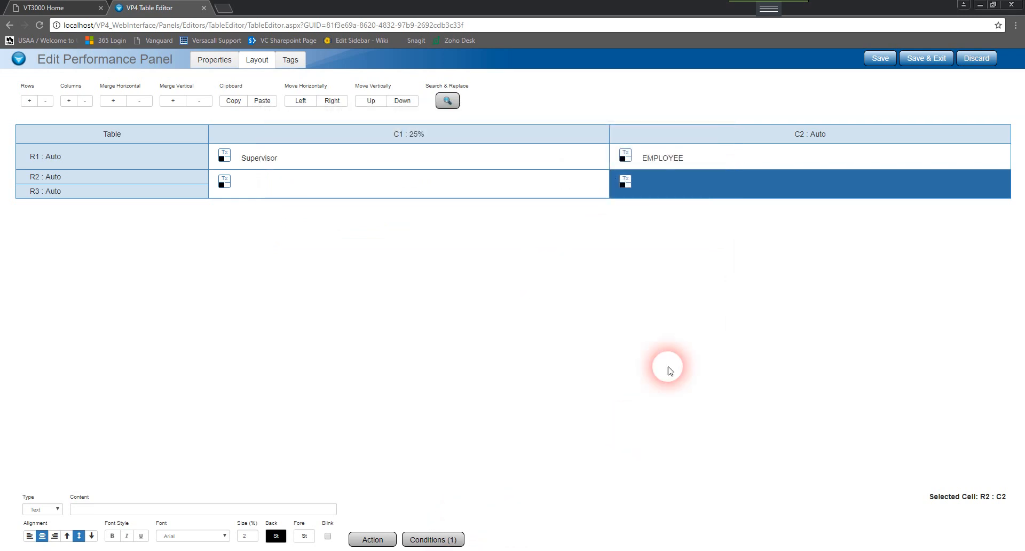
# Save the panel, exit the editor and open the IMAGE panel's live view.
pyautogui.click(939, 62)
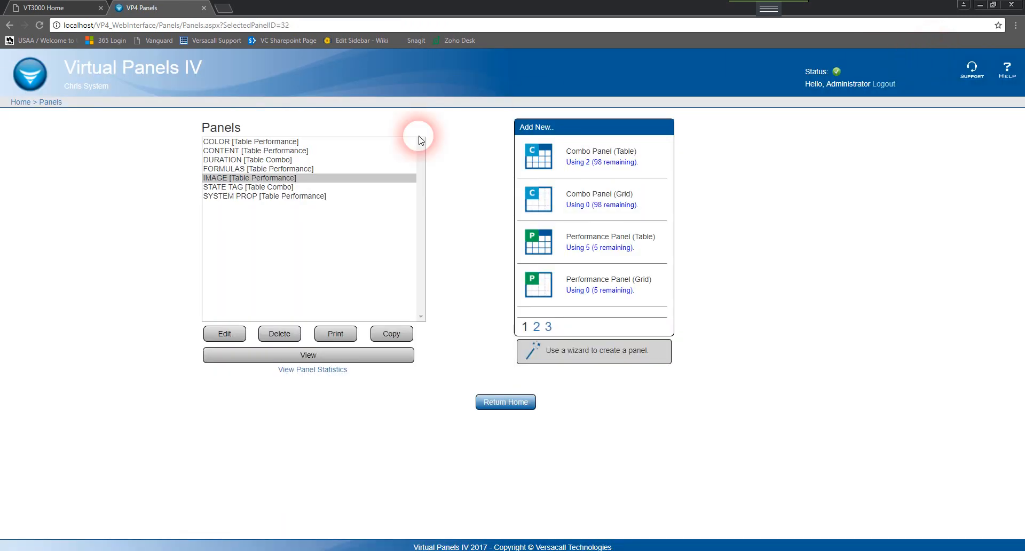
pyautogui.click(241, 357)
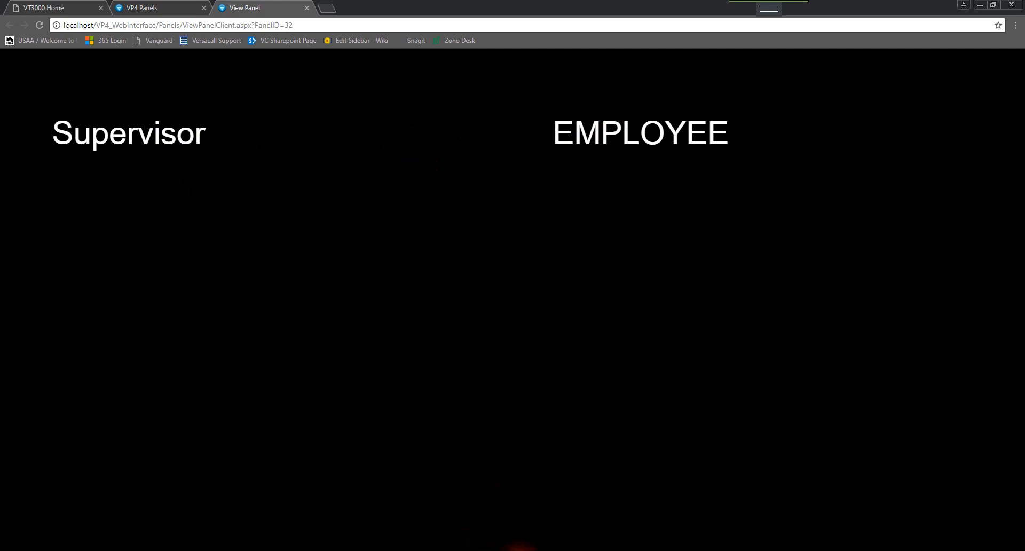
# Test the alarm images by raising, acknowledging and clearing a Supervisor call on Panel - PSM in the Virtual Device Client.
pyautogui.moveTo(422, 419); pyautogui.dragTo(853, 145)
pyautogui.click(620, 260)
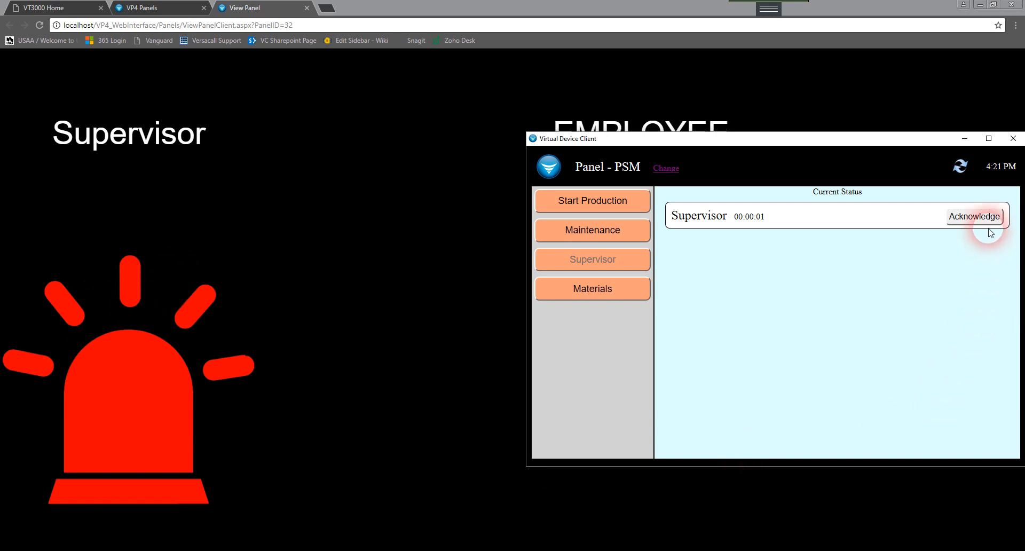
pyautogui.click(987, 219)
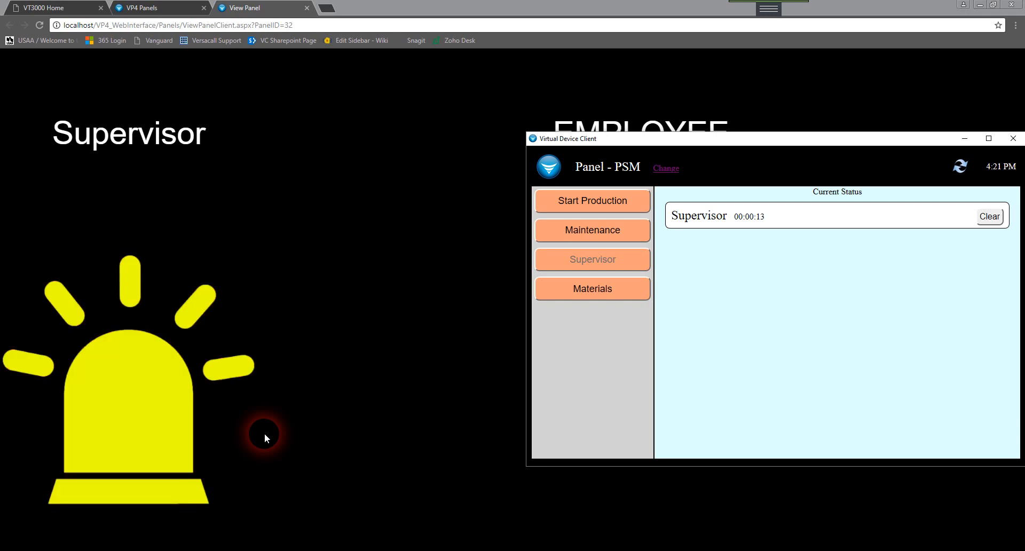
pyautogui.click(993, 223)
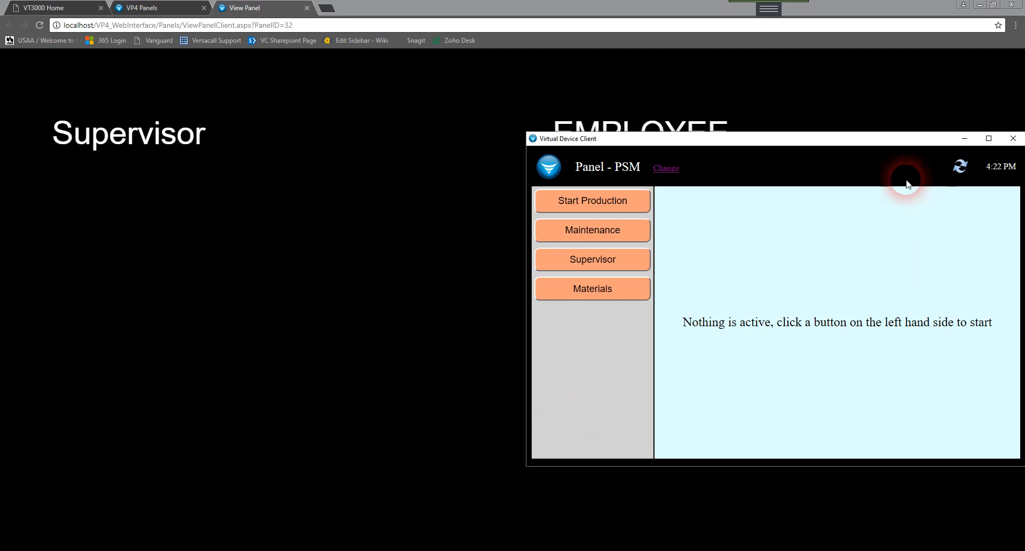
# Move the Virtual Device Client clear of the EMPLOYEE column and start production on Panel - PSM with the employee's ID.
pyautogui.moveTo(876, 143); pyautogui.dragTo(396, 113)
pyautogui.click(133, 172)
pyautogui.click(297, 278)
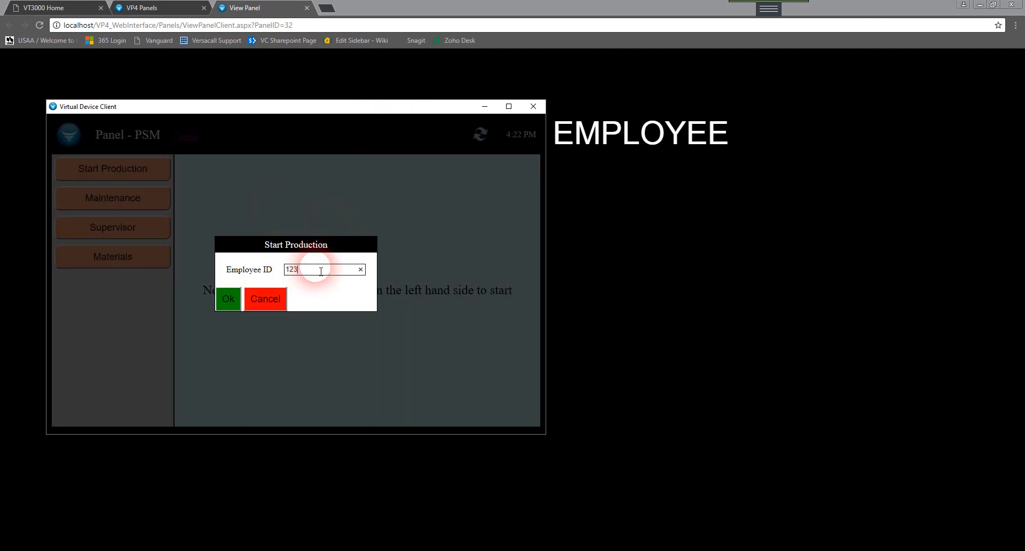
pyautogui.write('1234')
pyautogui.click(229, 300)
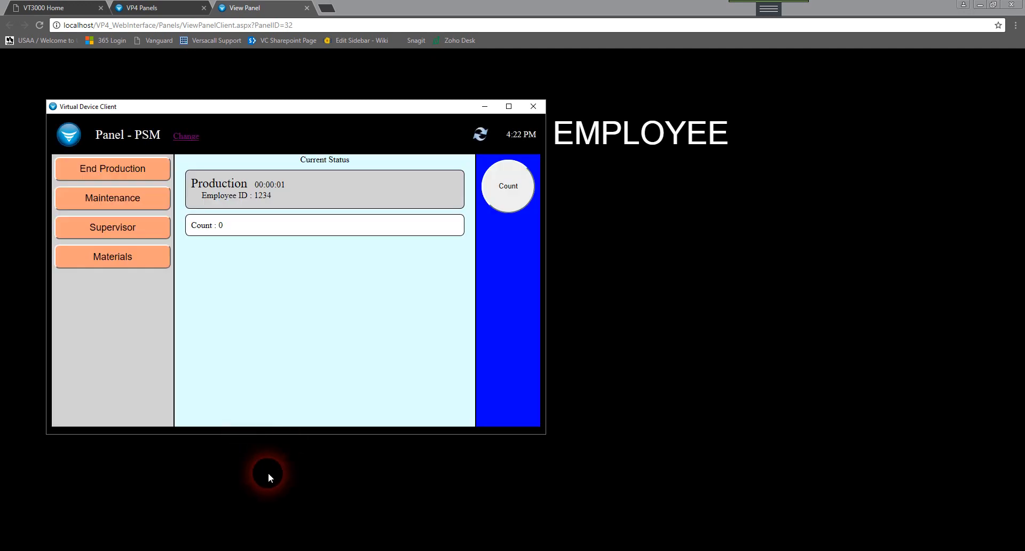
# Uncover the employee image area to check the live panel, bring the client's commands back into view and end production.
pyautogui.moveTo(447, 106); pyautogui.dragTo(314, 110)
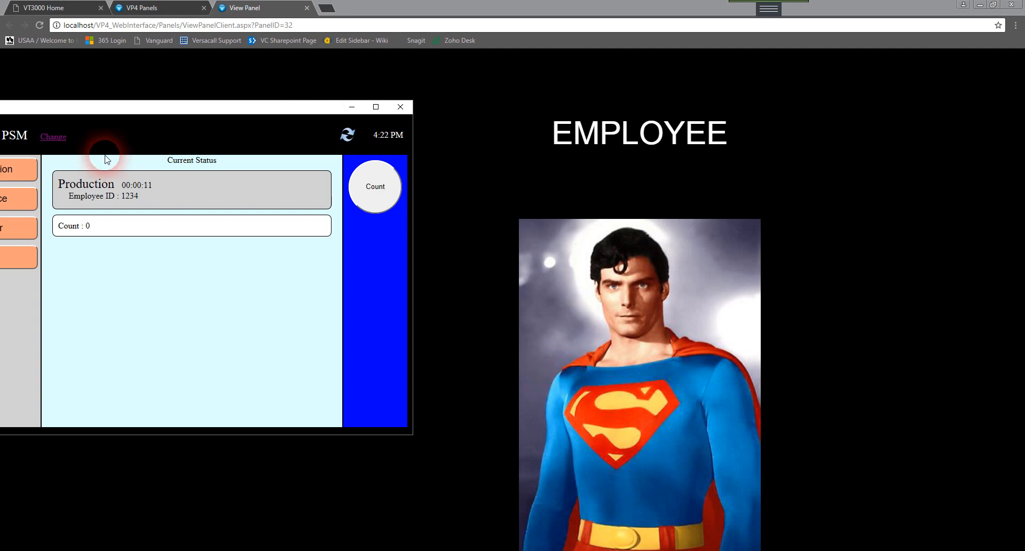
pyautogui.moveTo(106, 113); pyautogui.dragTo(204, 116)
pyautogui.click(98, 176)
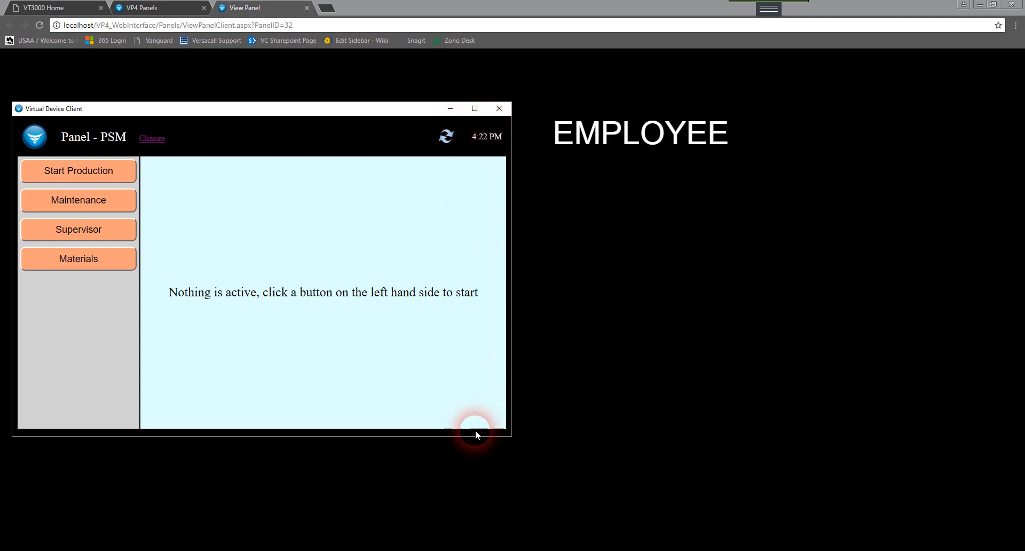
# Switch to the Lesson 23 - Advanced presentation in PowerPoint and show the Summary slide.
pyautogui.click(425, 547)
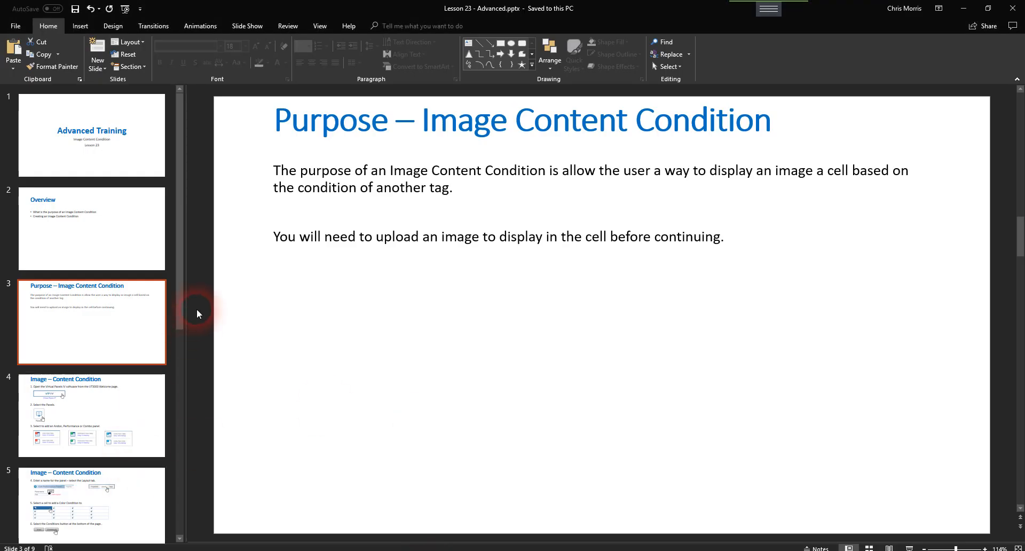
pyautogui.scroll(-2, 186, 411)
pyautogui.scroll(-5, 187, 408)
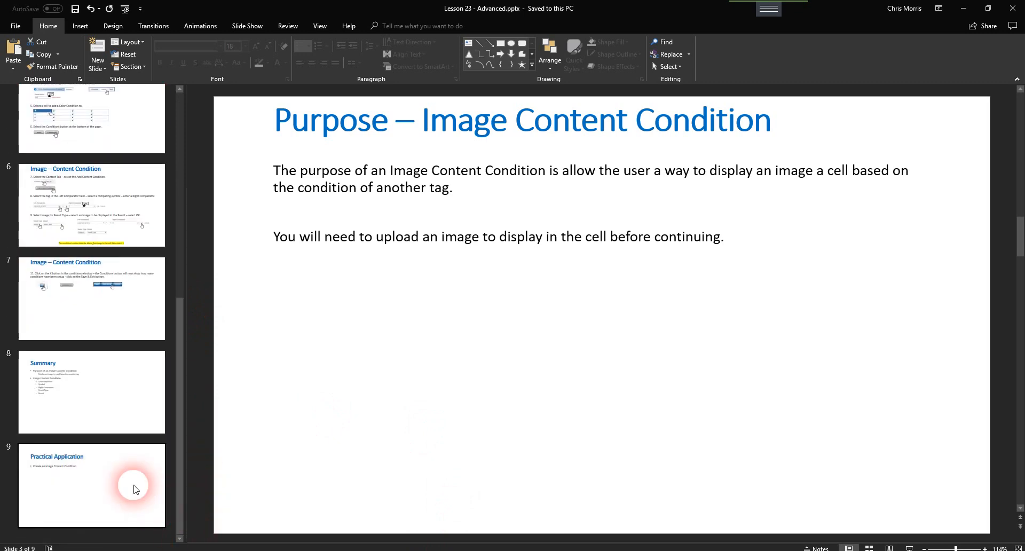
pyautogui.click(76, 374)
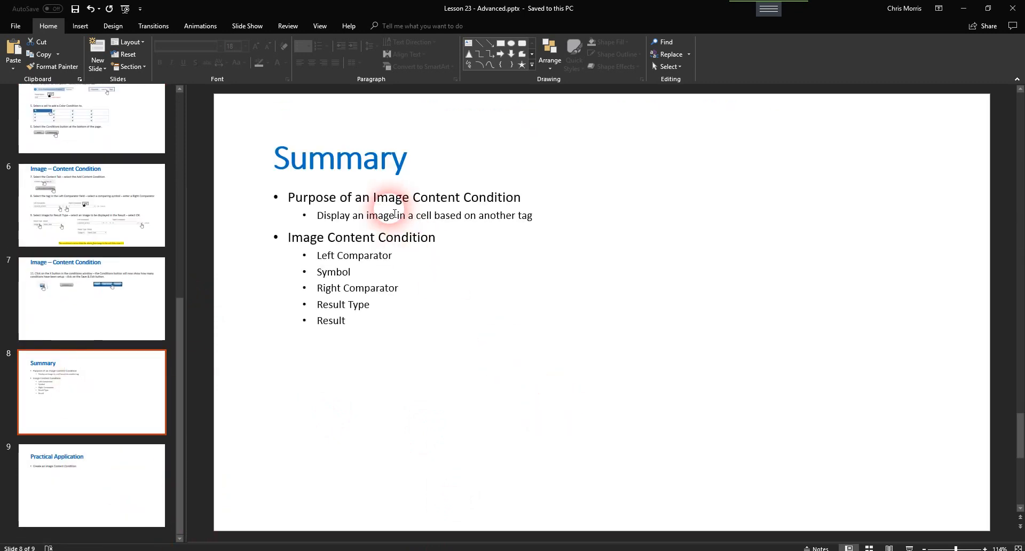